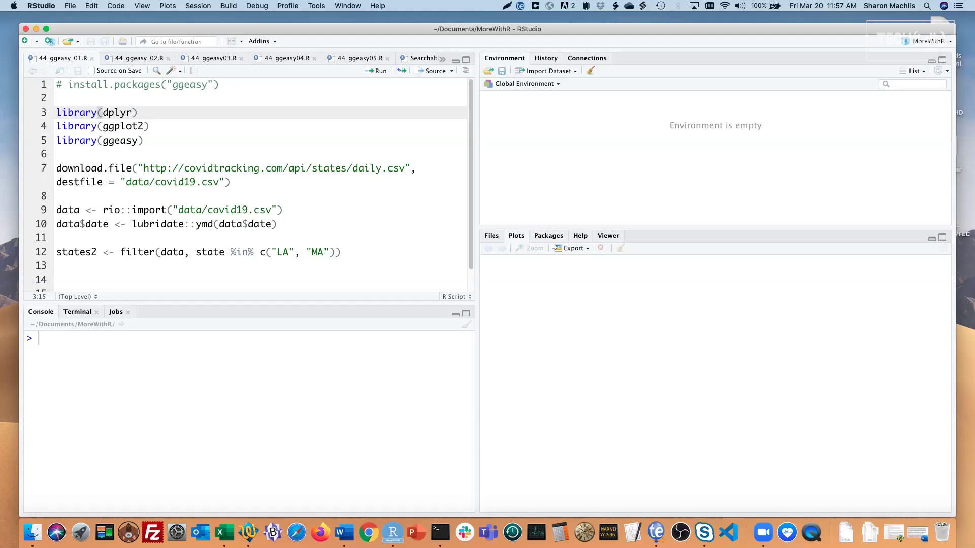
Step: Load dplyr, ggplot2 and ggeasy, then download and import the daily states COVID-19 CSV
key(ctrl+Return)
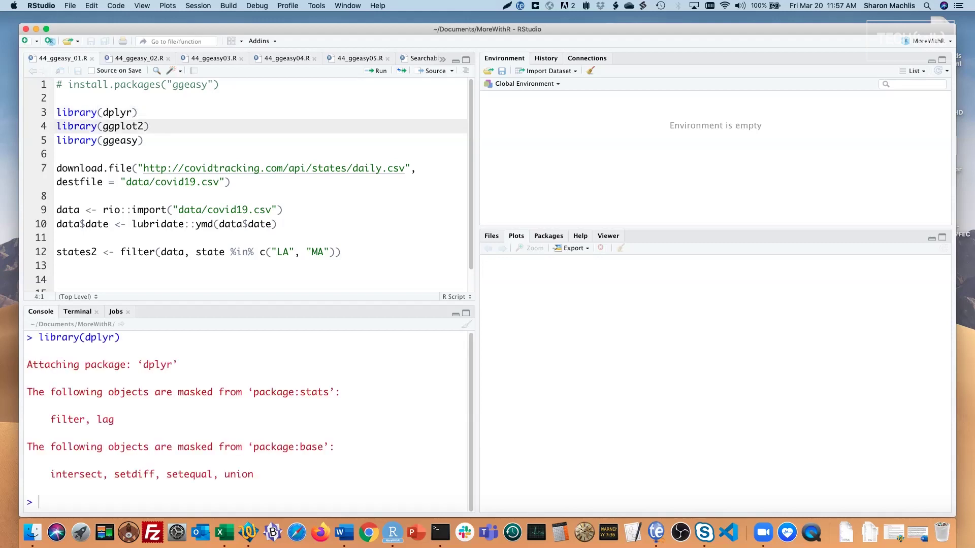
key(ctrl+Return)
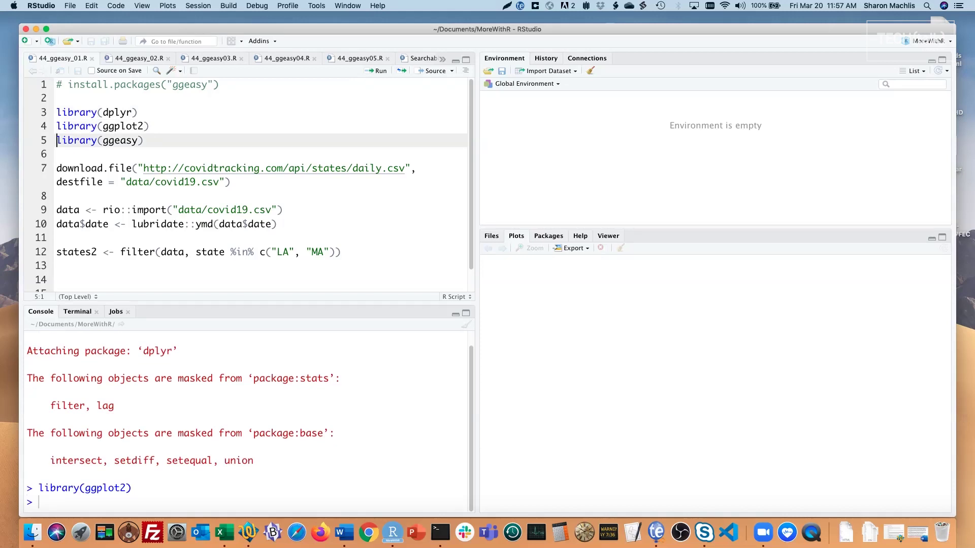
key(cmd+Return)
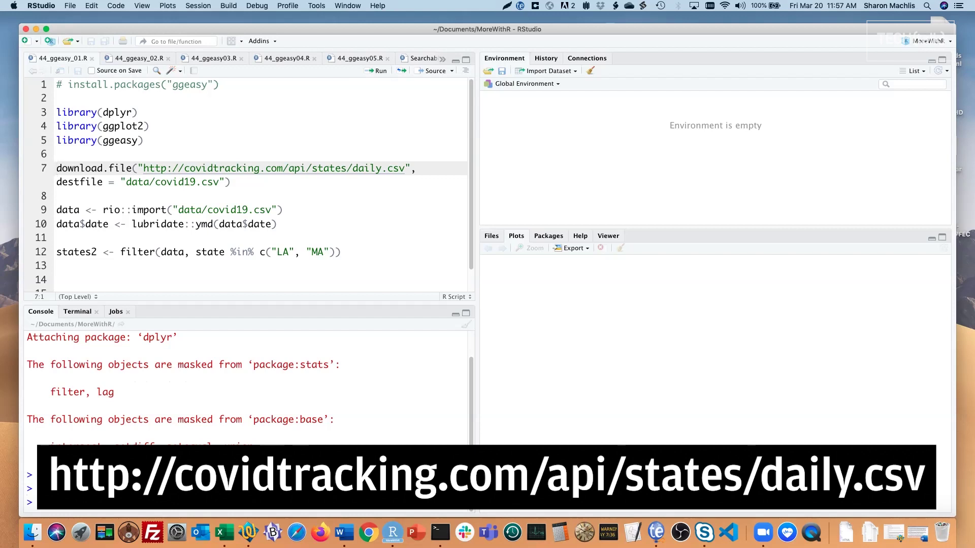
key(super+Return)
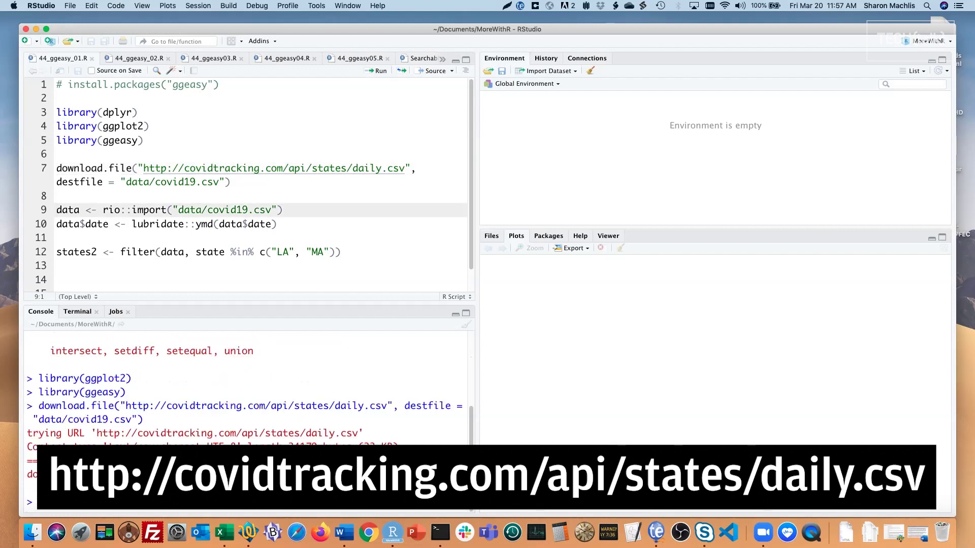
key(super+Return)
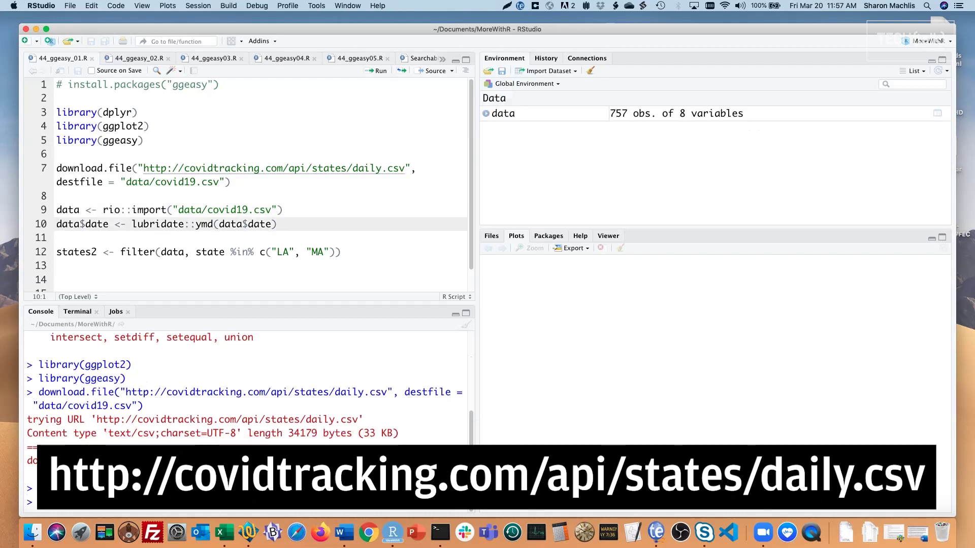
Step: Convert data$date to dates with lubridate::ymd() and filter the LA and MA rows
click(485, 113)
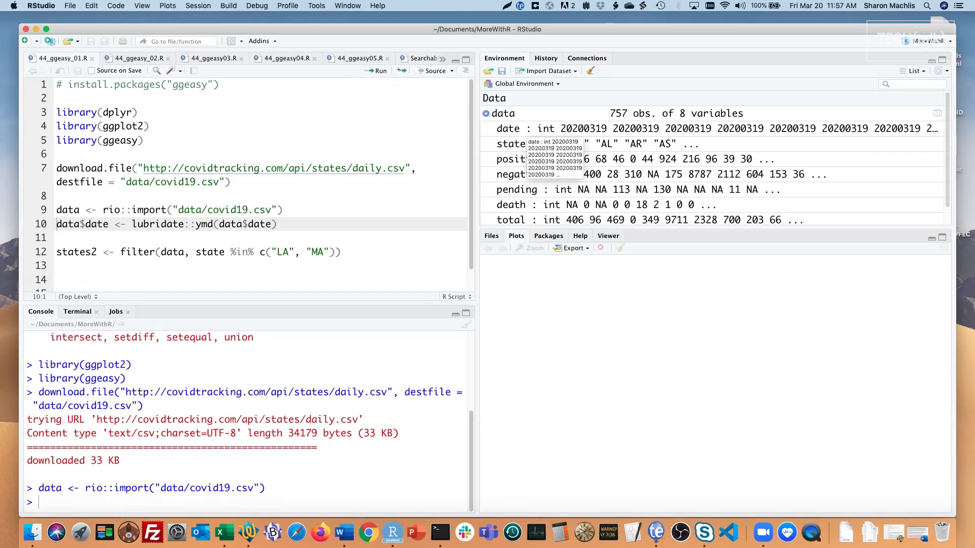
key(End)
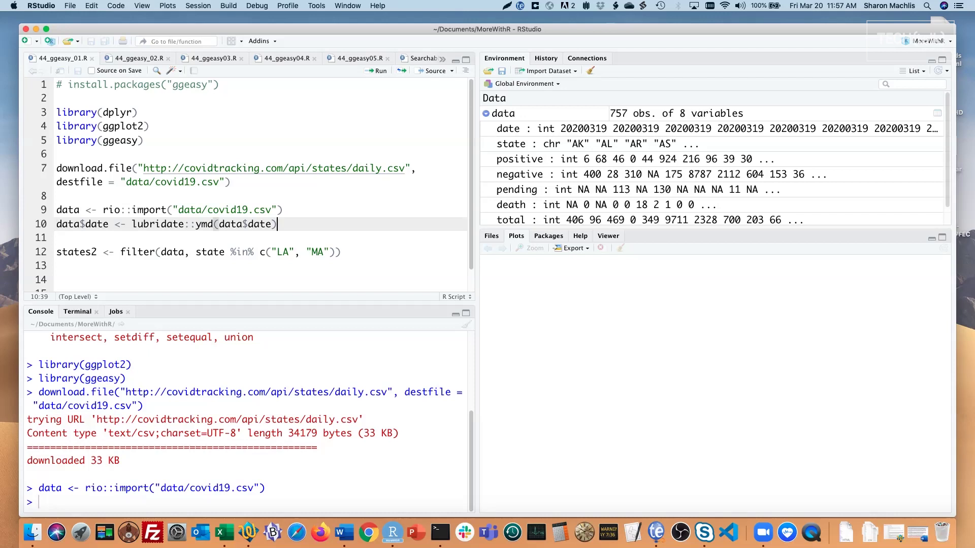
key(super+Return)
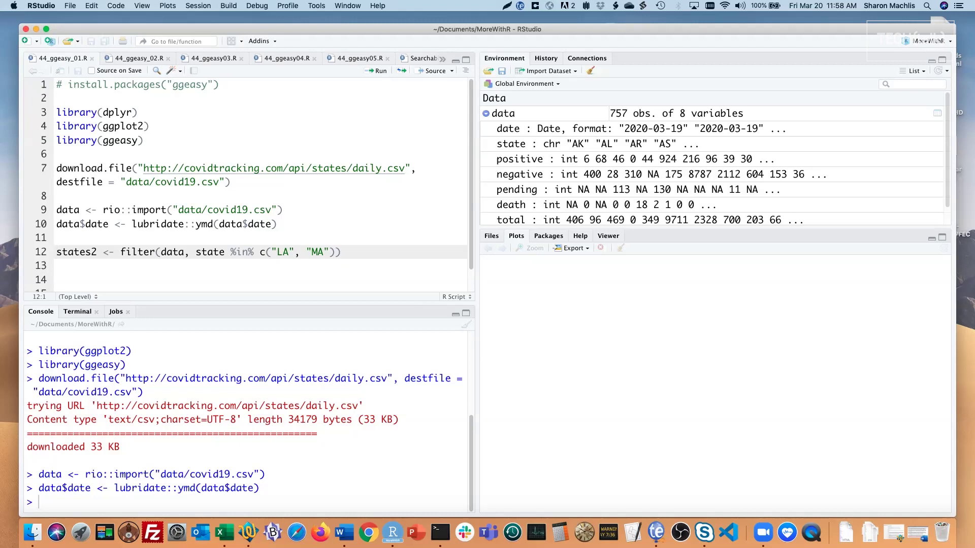
key(ctrl+Return)
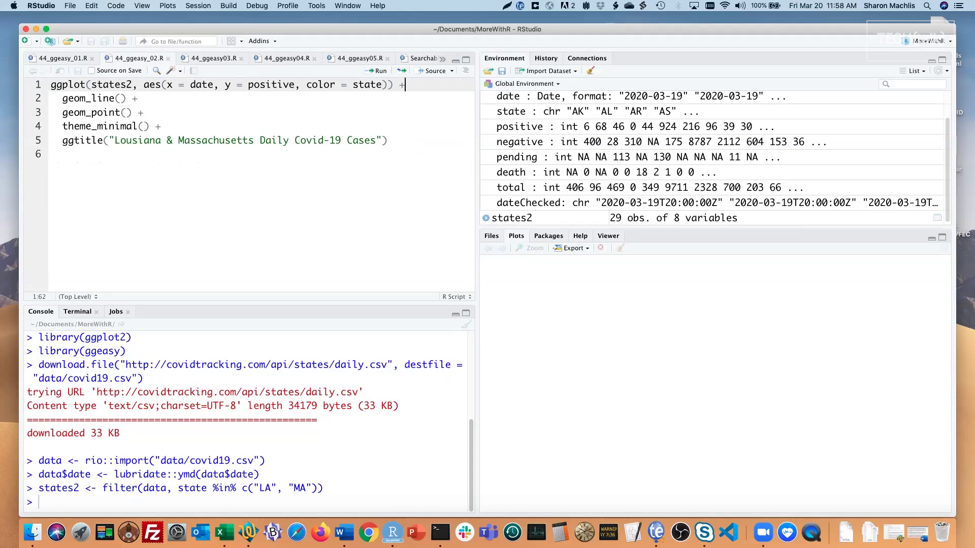
Step: Plot LA and MA daily positive cases by date as coloured lines with points
key(super+Return)
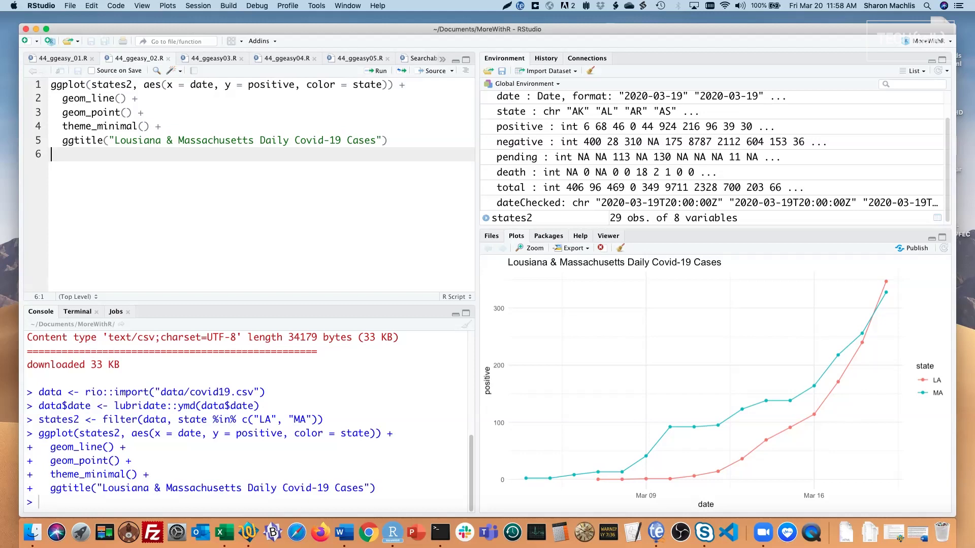
Step: Add easy_plot_title_size(16) to the ggplot code and rerun the chart
key(Up)
key(End)
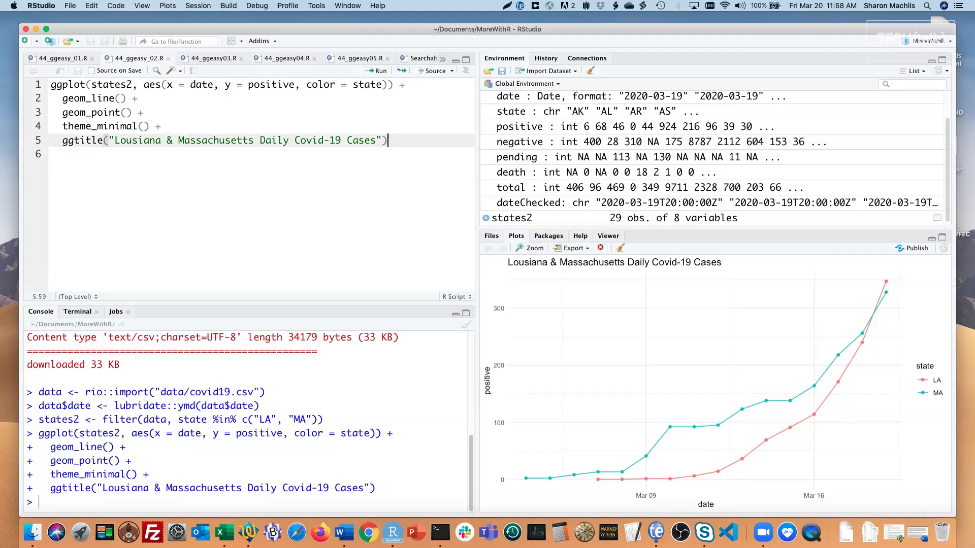
text( +)
key(Return)
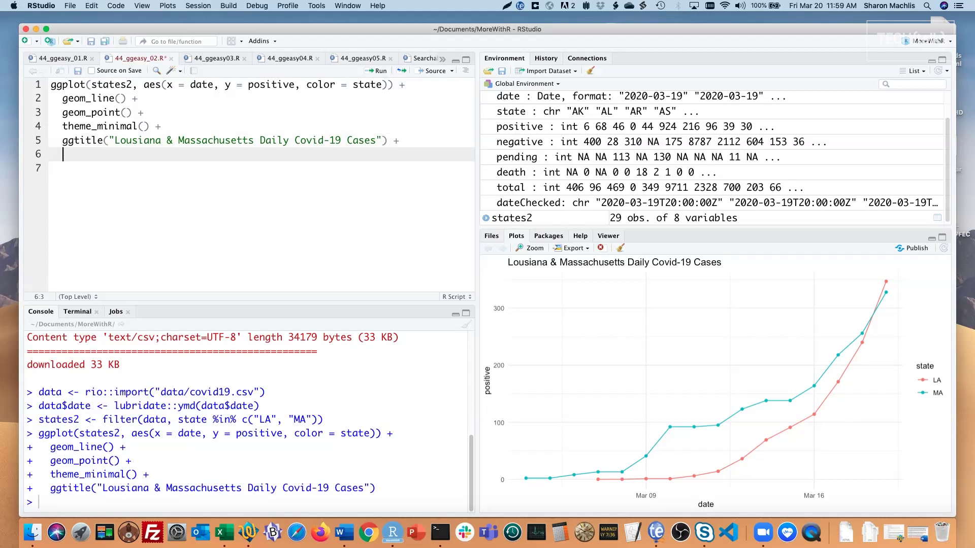
text(easy)
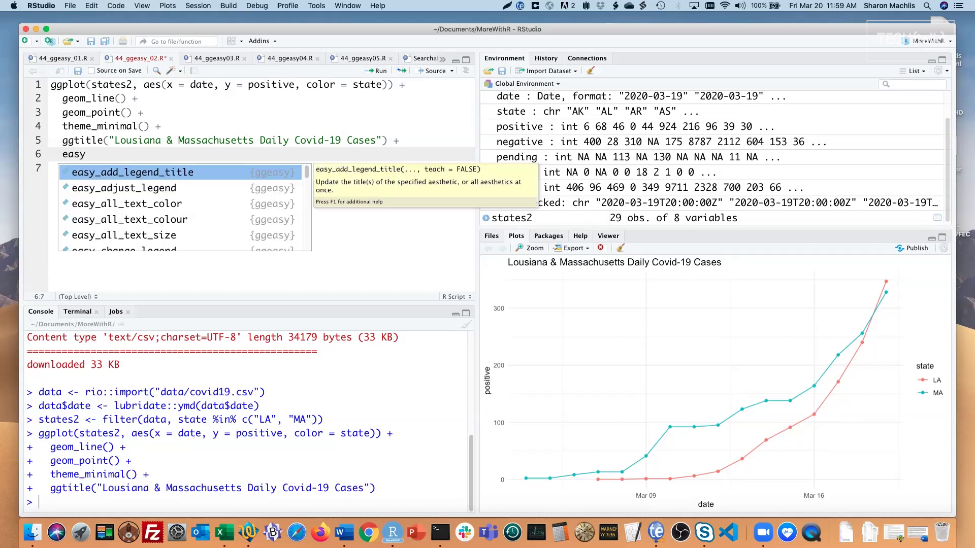
text(_)
key(Down)
scroll(183, 206, down, 2)
scroll(183, 205, down, 2)
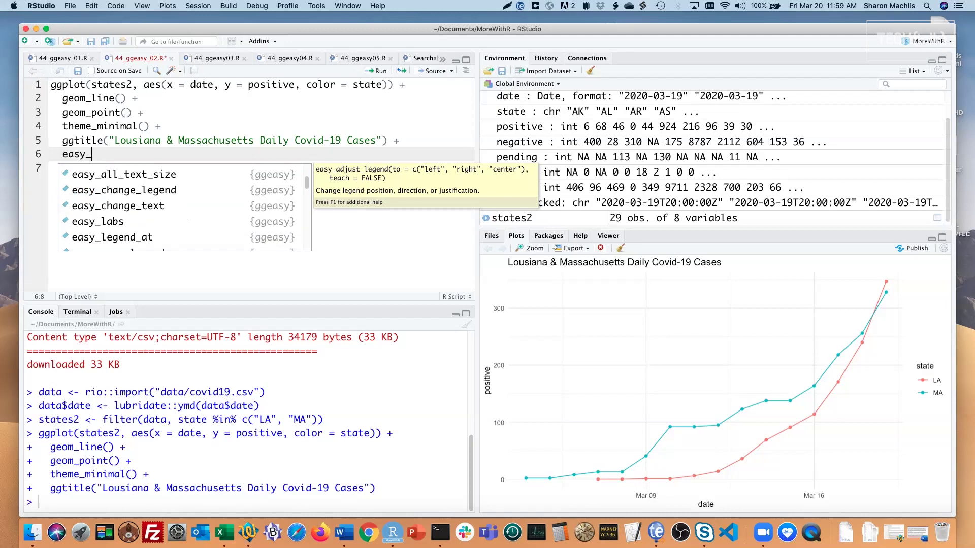
scroll(183, 205, down, 2)
scroll(183, 206, down, 2)
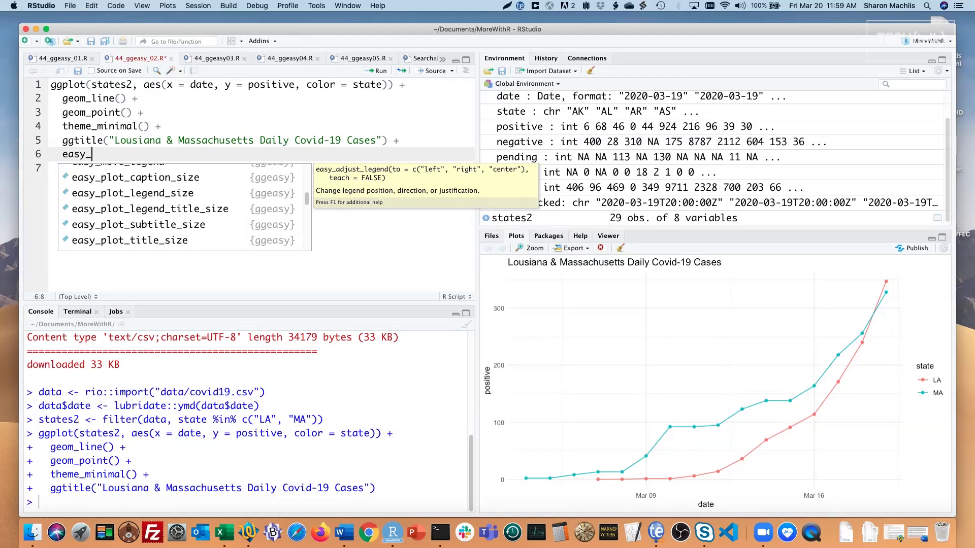
key(Down)
key(Down)
key(Down)
key(Down)
key(Down)
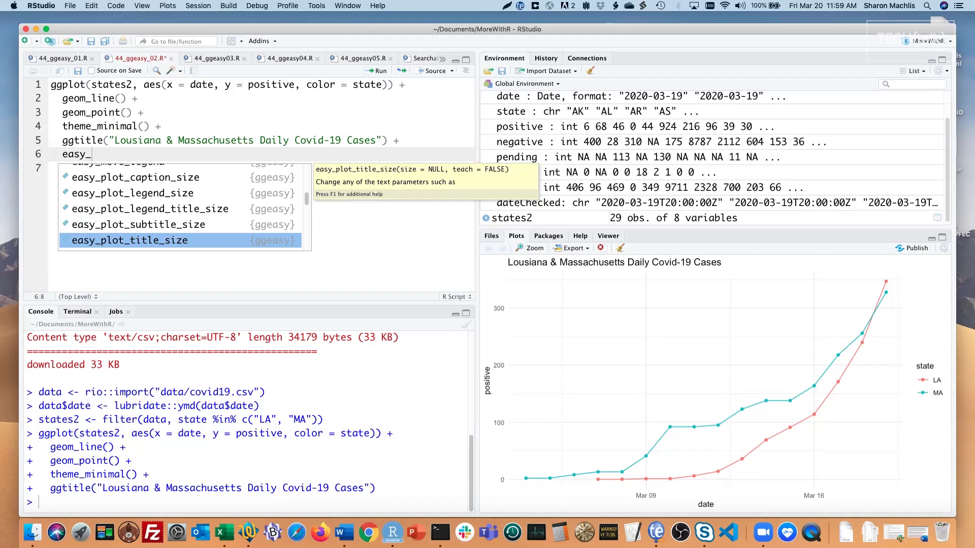
key(Return)
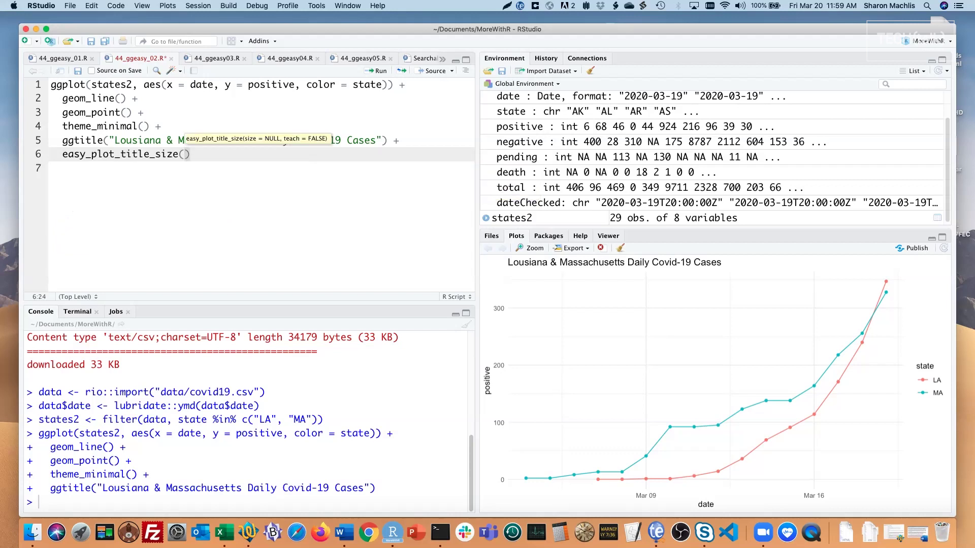
text(16)
click(341, 85)
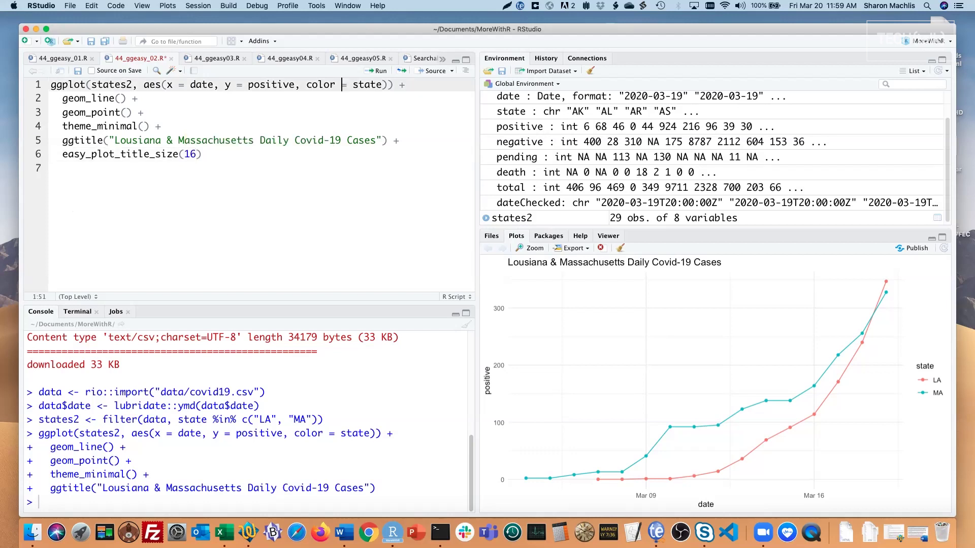
key(ctrl+Return)
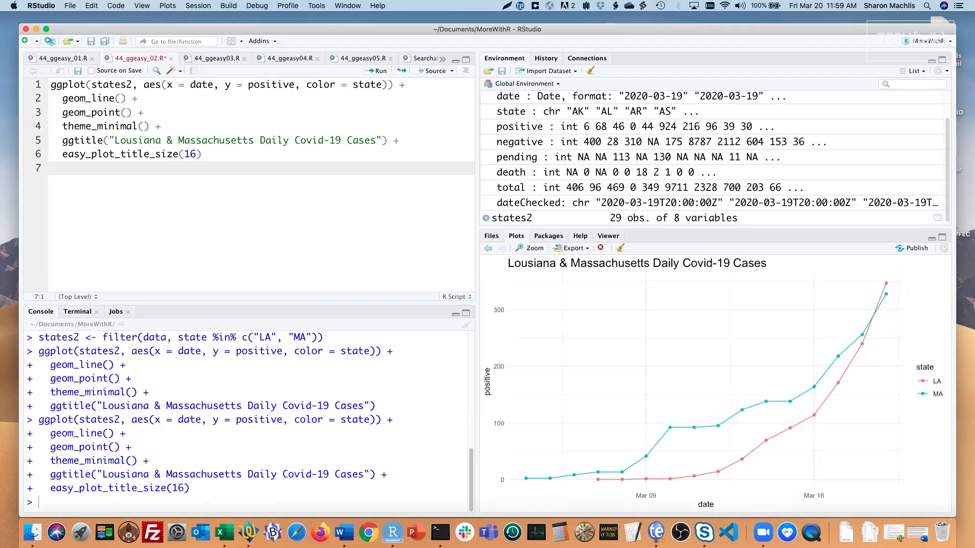
Step: Add easy_rotate_x_labels(90) to the chart code and redraw it
key(Up)
key(End)
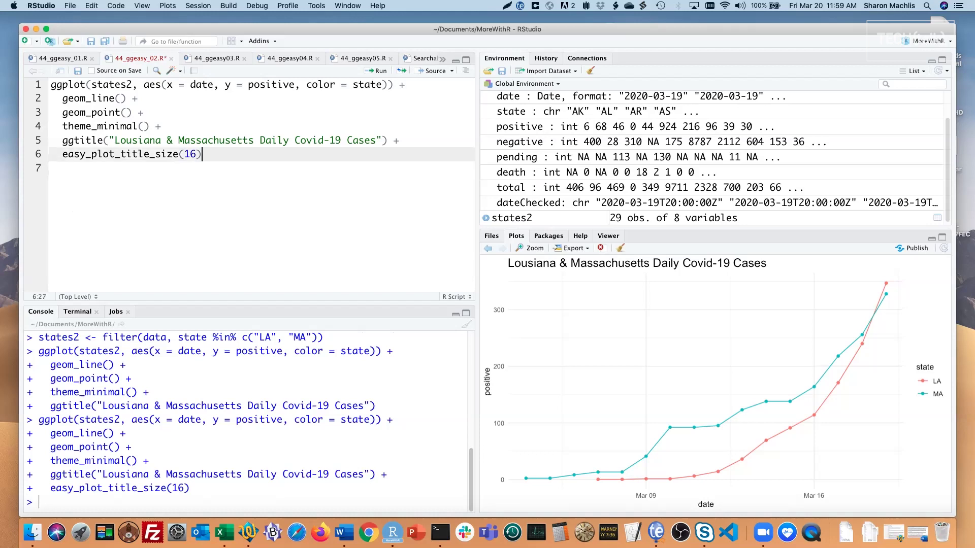
text( +)
key(Return)
text(easy_)
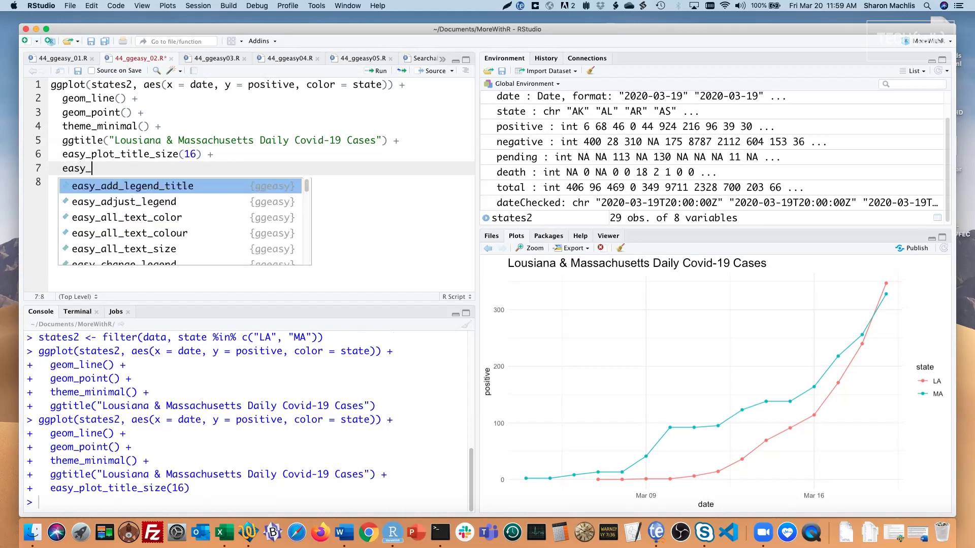
text(r)
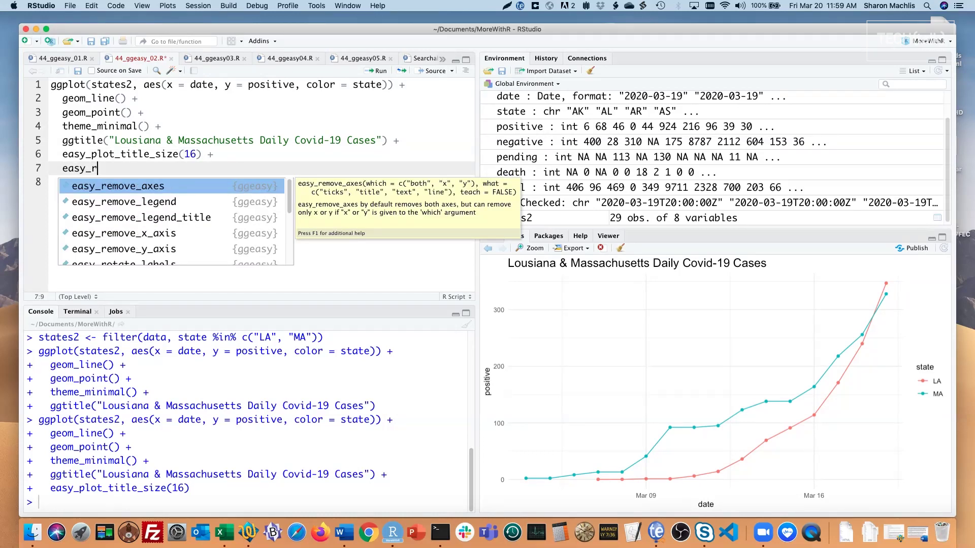
text(o)
key(Down)
key(Down)
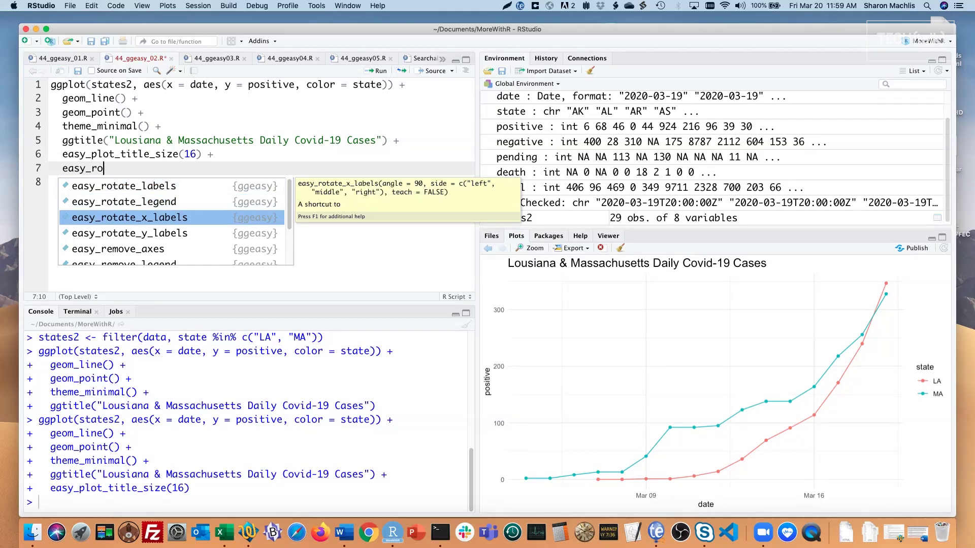
key(Return)
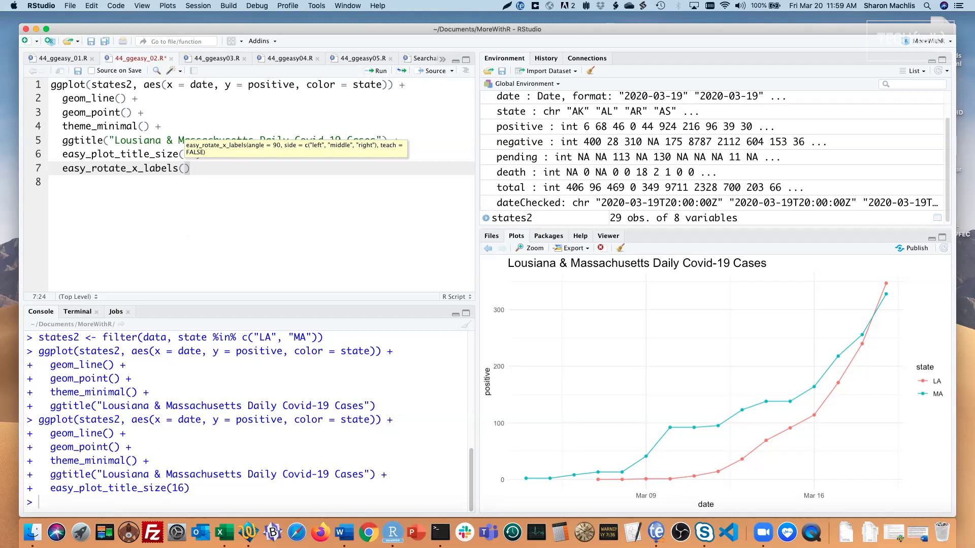
text(90)
key(Up)
key(Up)
key(Up)
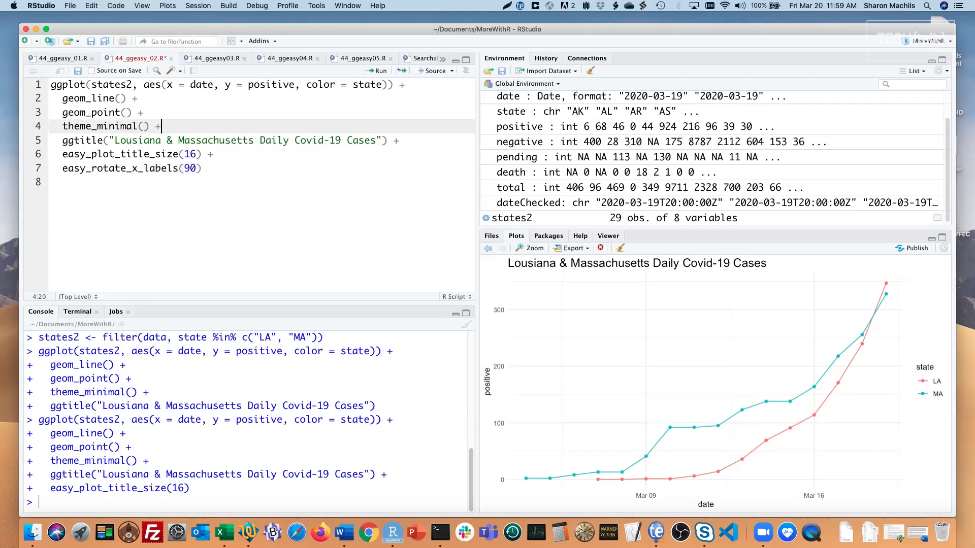
key(super+Return)
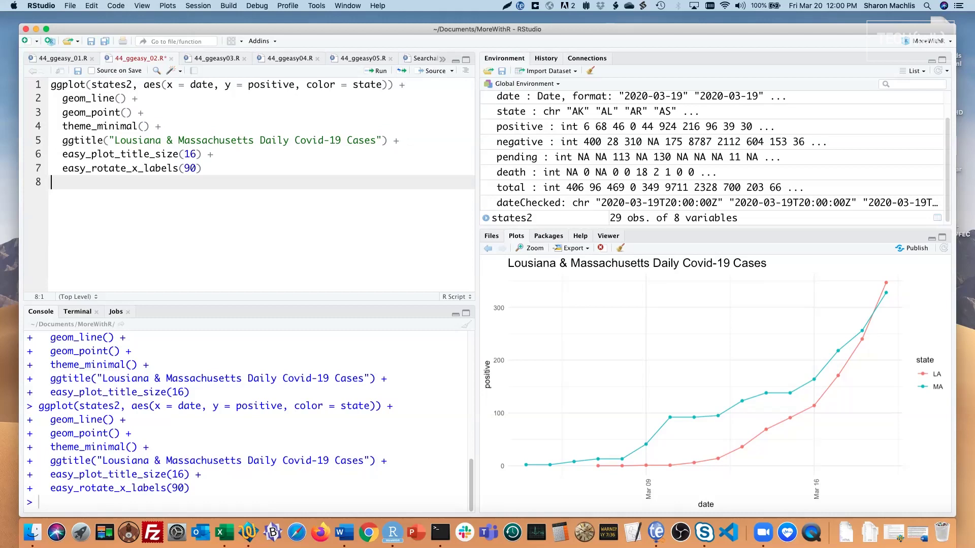
Step: Add easy_remove_legend_title() to the chart code and redraw it
key(Left)
text(+)
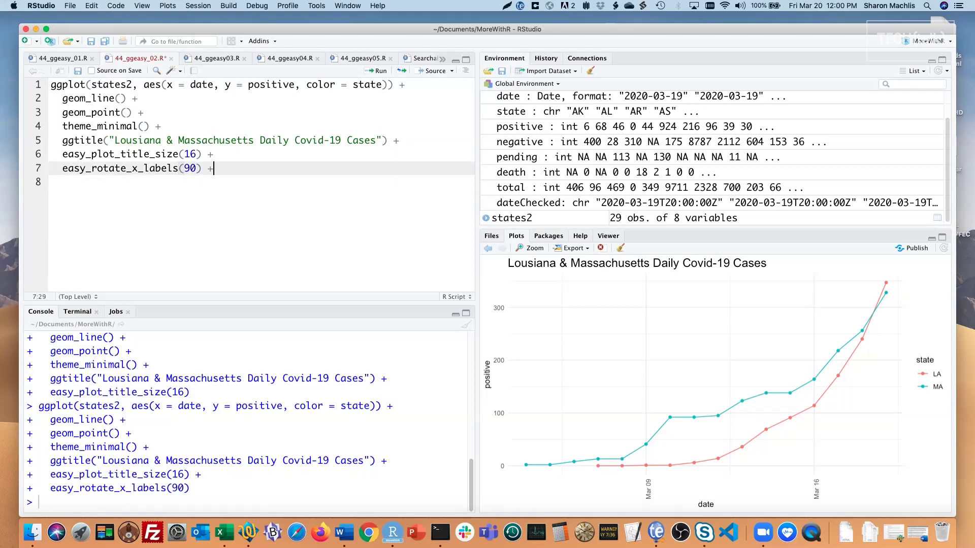
key(Return)
text(easy_)
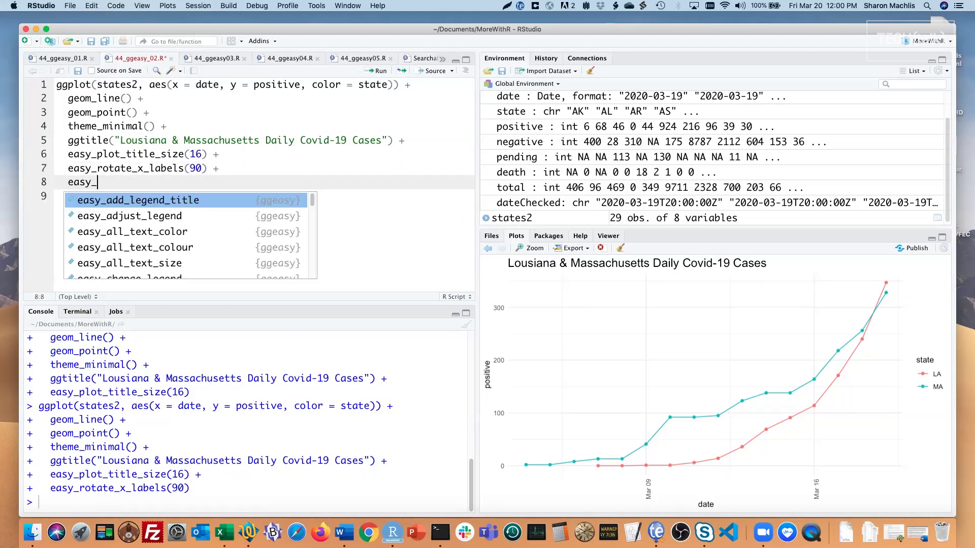
text(remove_)
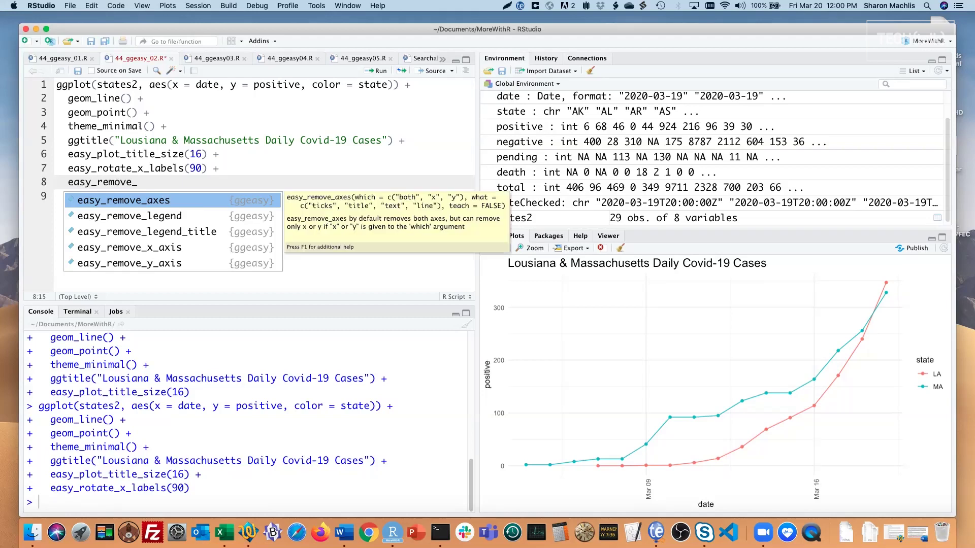
key(Down)
key(Down)
key(Return)
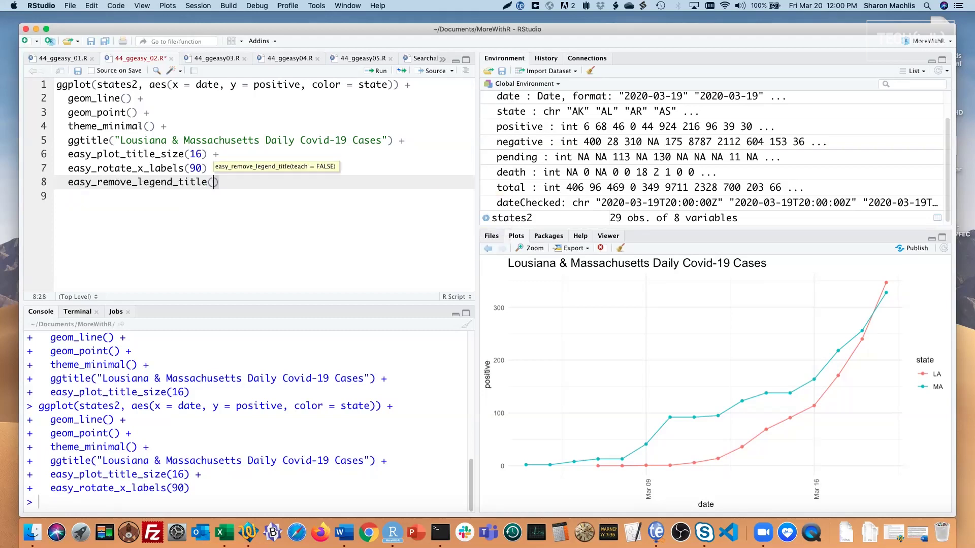
key(ctrl+Return)
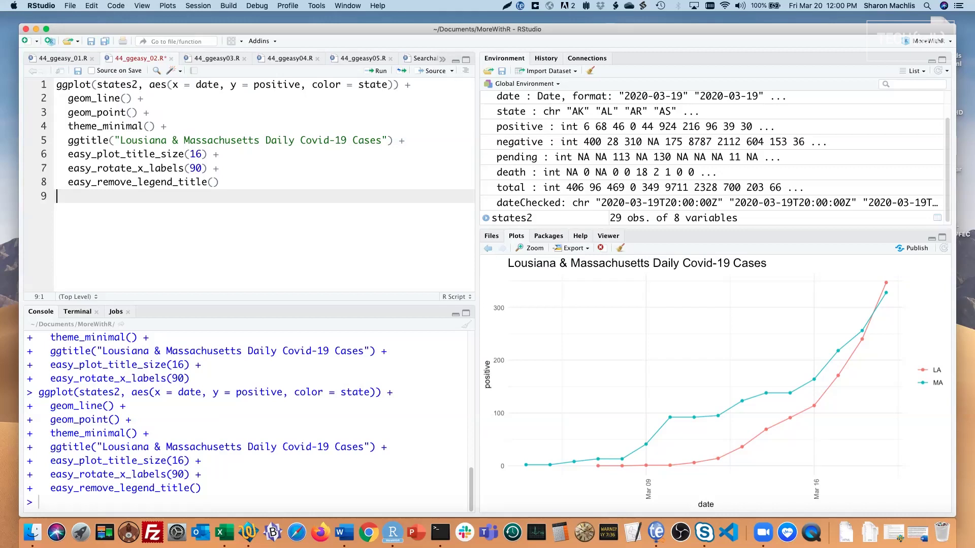
Step: Assign the positives chart code to an object named positives and run it
key(super+Up)
text(po)
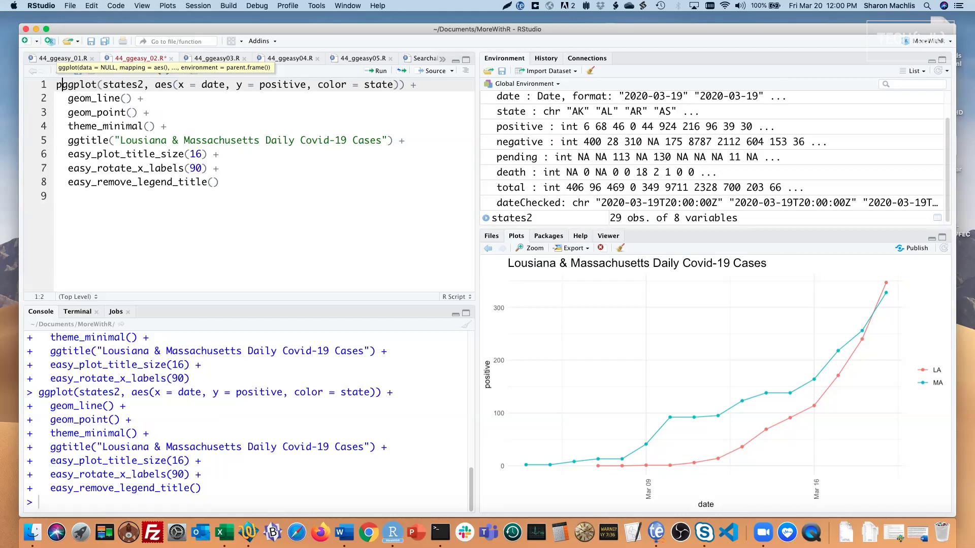
text(sitives <-)
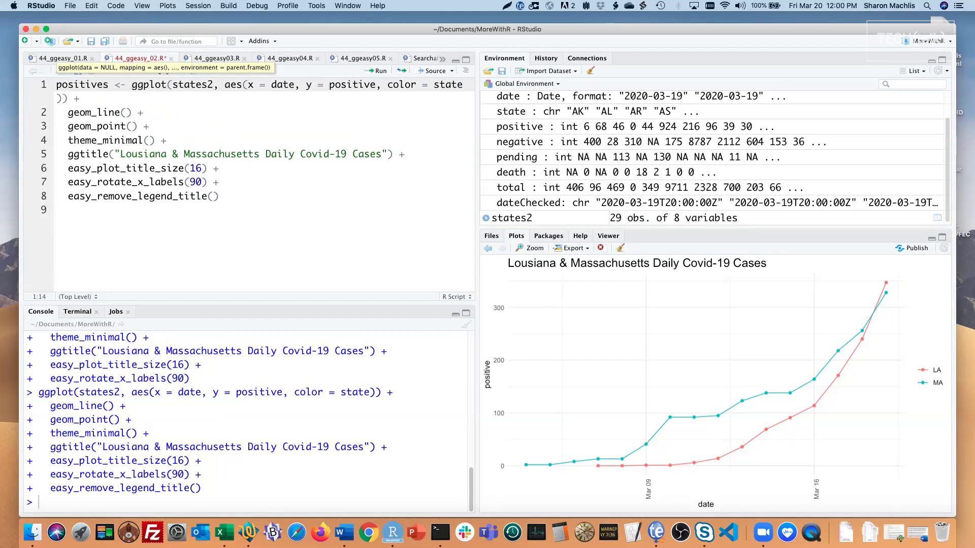
key(super+Return)
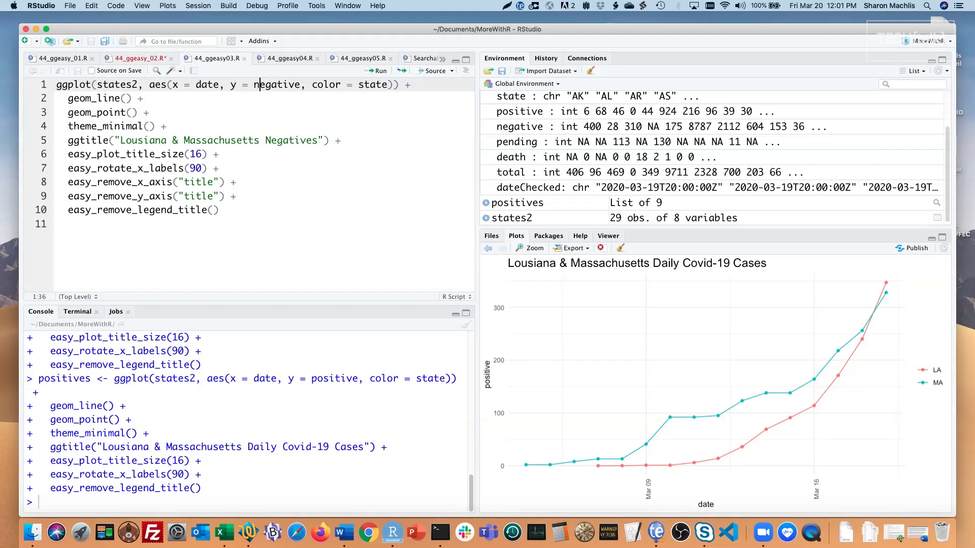
Step: Draw the 'Lousiana & Massachusetts Negatives' chart from 44_ggeasy03.R
key(ctrl+Return)
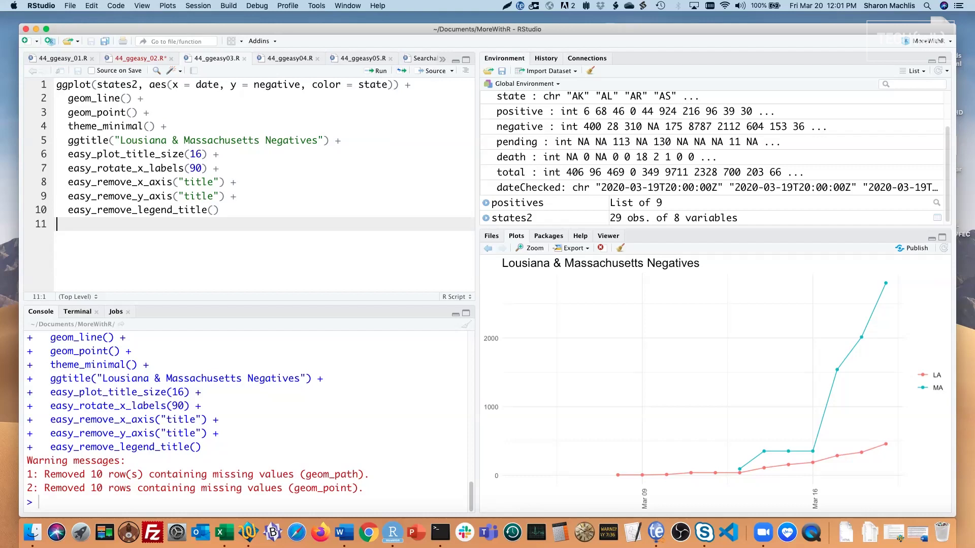
Step: Assign the negatives chart code to negatives, run it, and switch to 44_ggeasy04.R
key(super+Up)
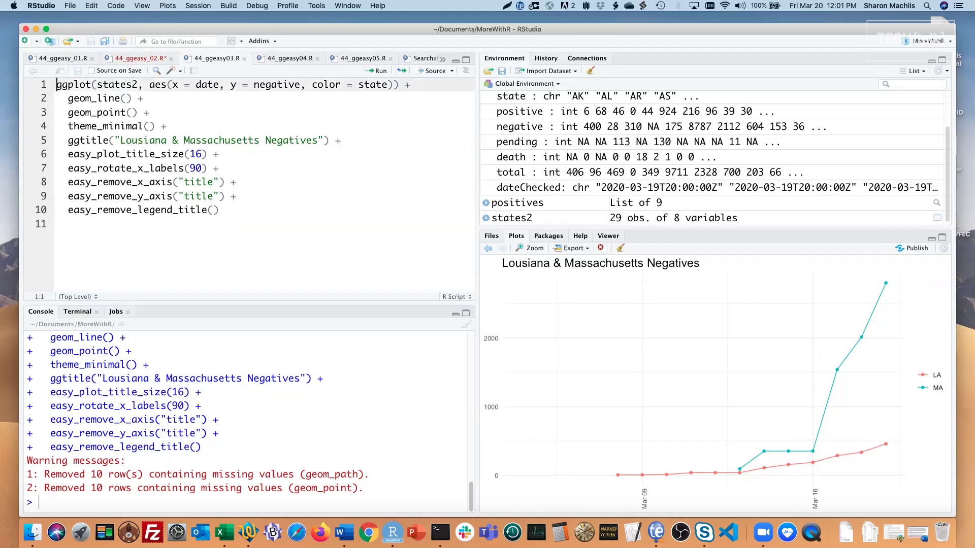
text(negat)
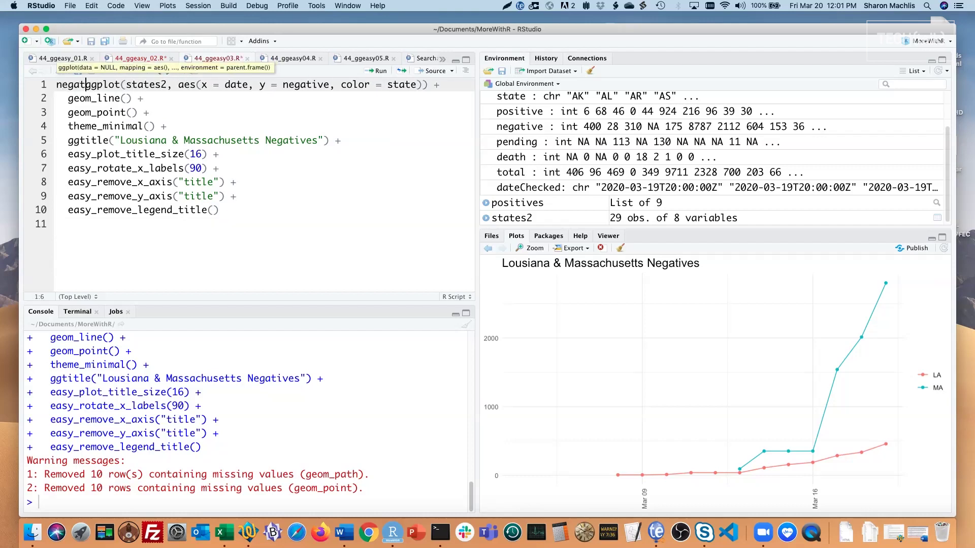
text(ives <-)
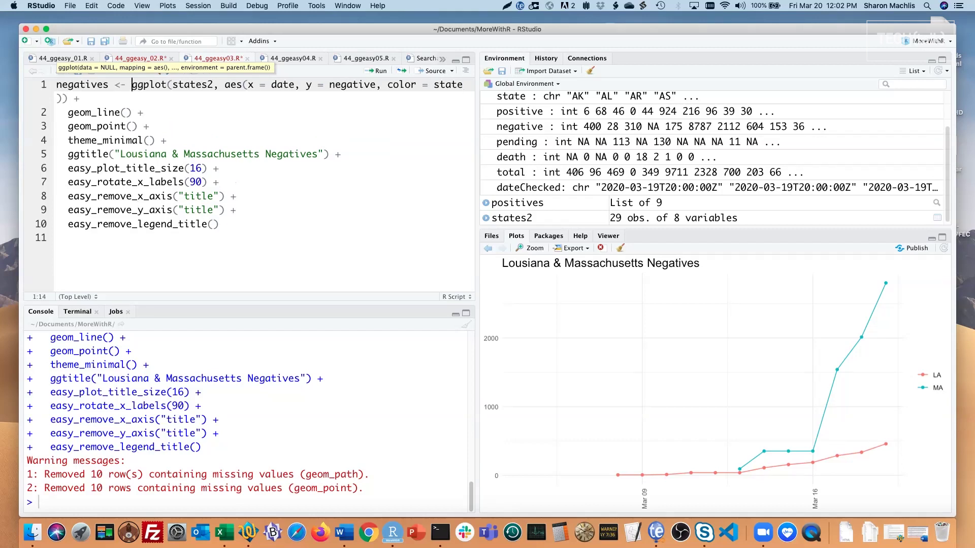
key(super+Return)
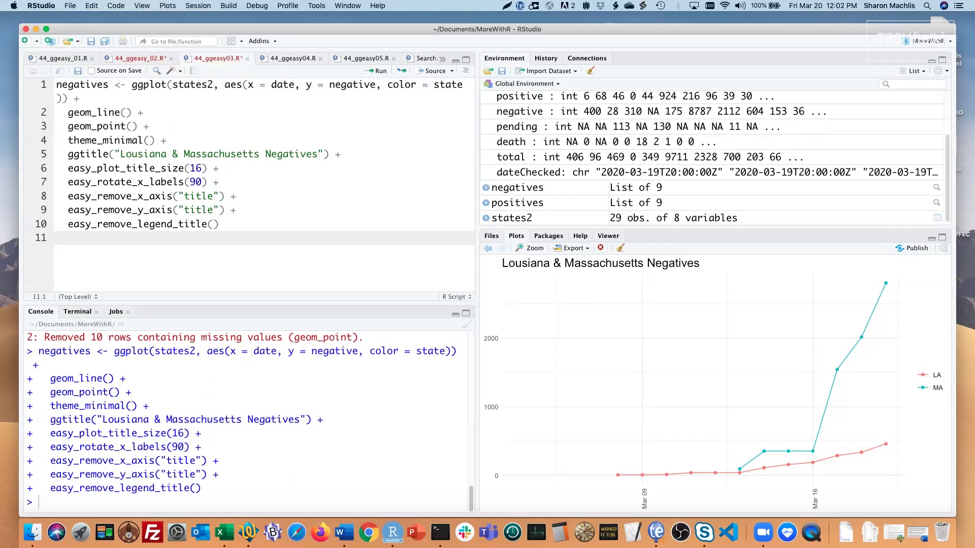
key(ctrl+Tab)
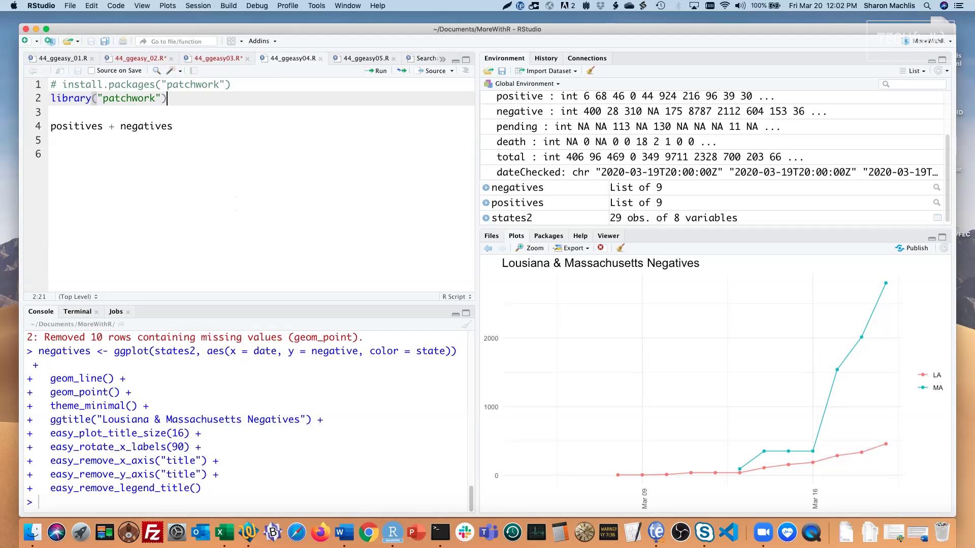
Step: Load patchwork, plot positives + negatives side by side, and enlarge the plot view
key(super+Return)
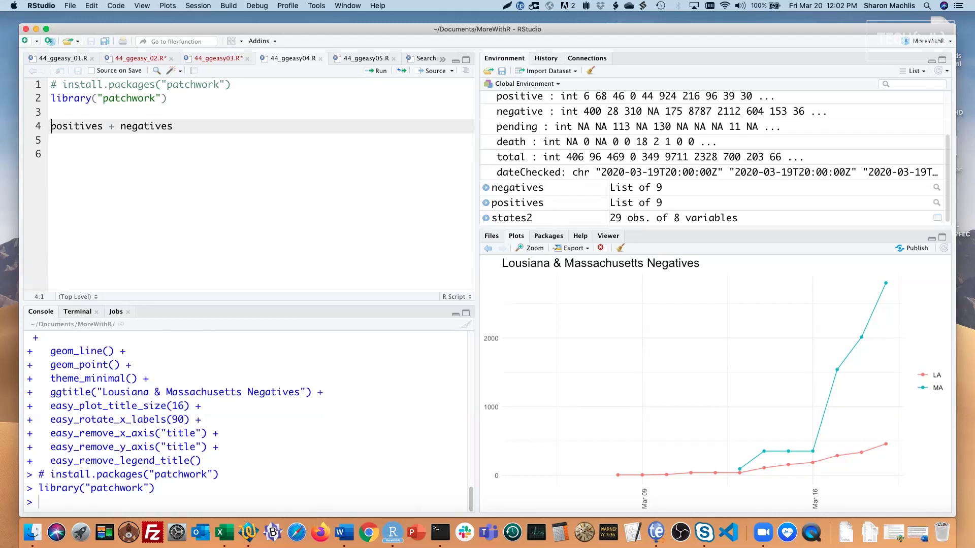
key(cmd+Return)
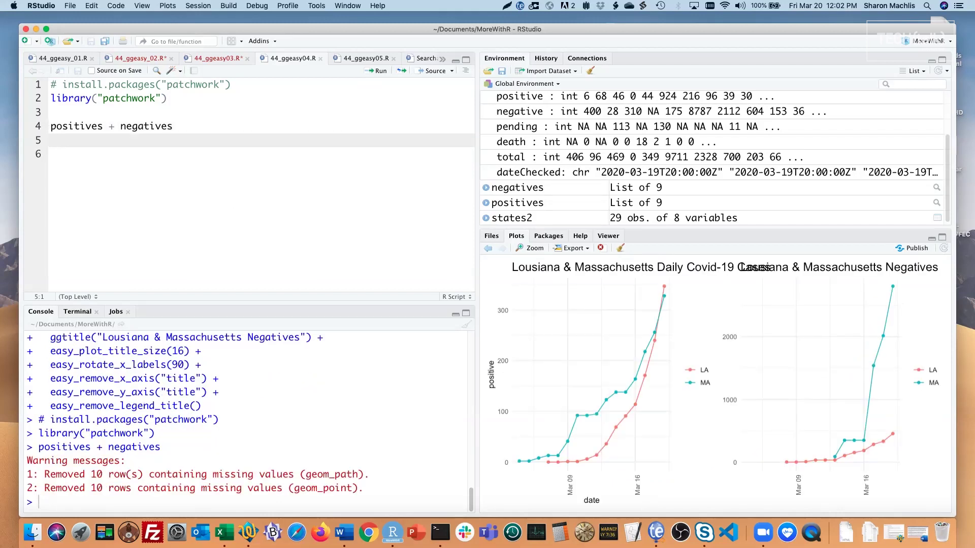
click(529, 248)
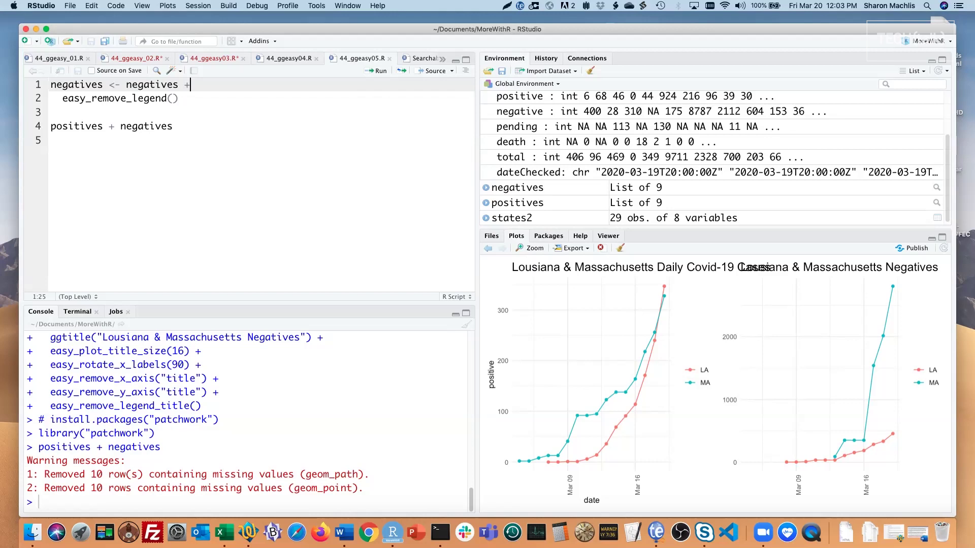
Step: Run negatives <- negatives + easy_remove_legend(), then rerun positives + negatives
key(super+Return)
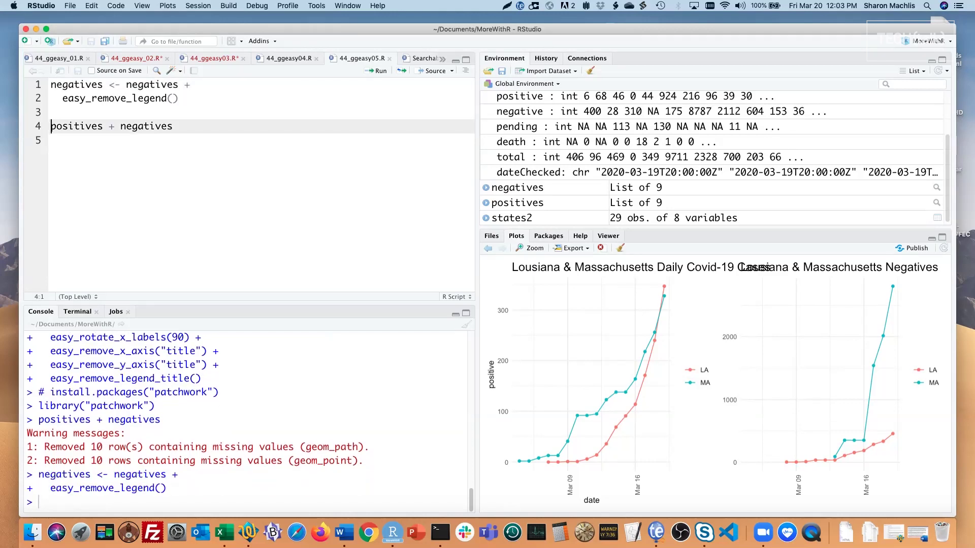
key(super+Return)
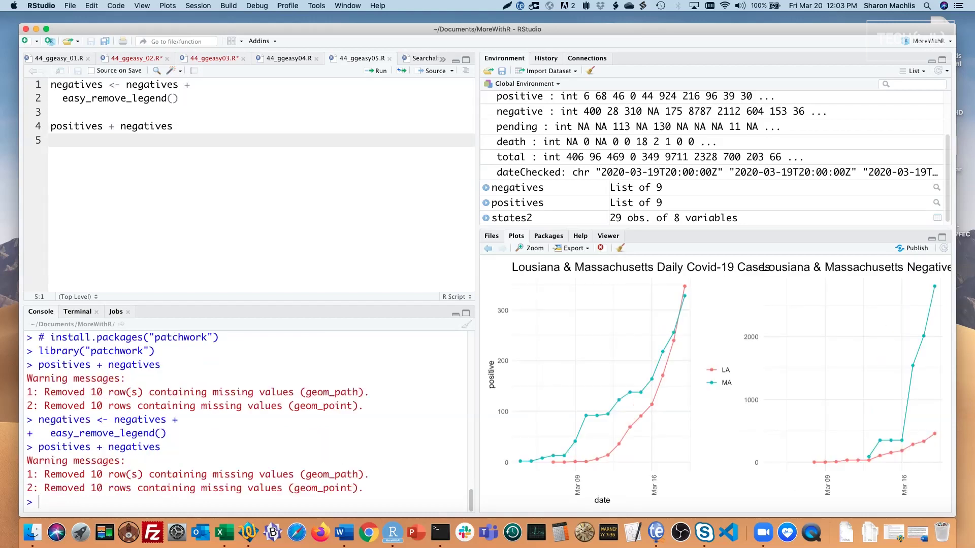